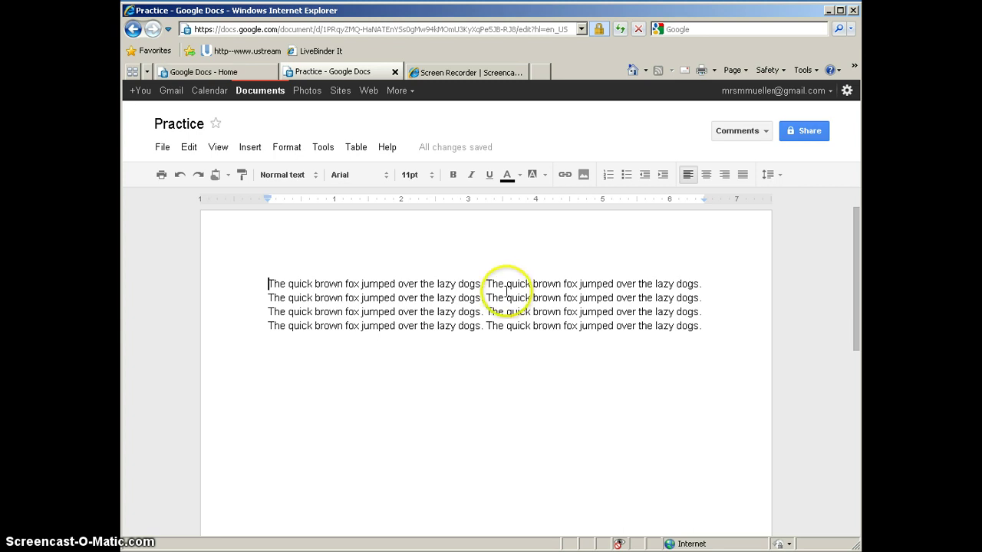
Adjust the top margin in Page setup, then open Insert with the cursor before line 1's second 'The'
left_click(163, 149)
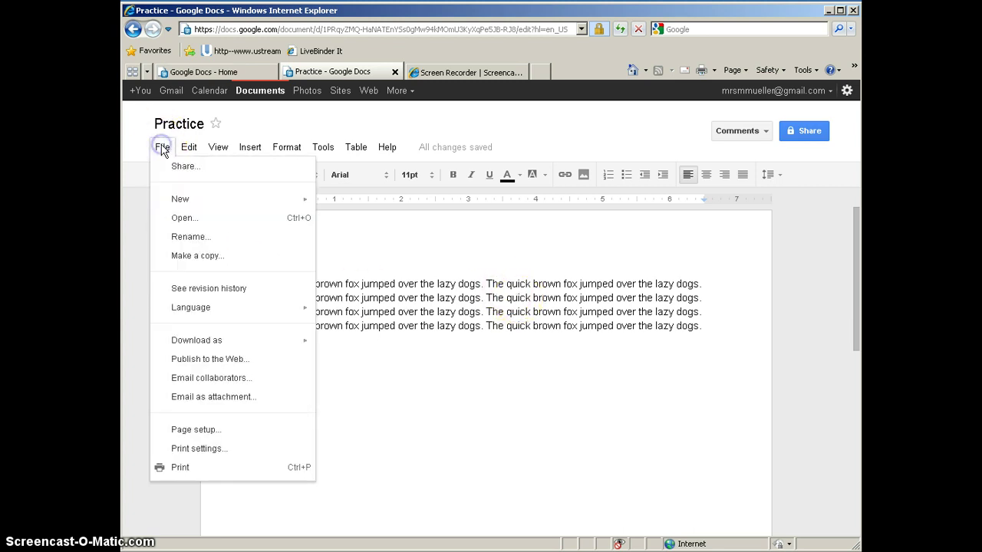
left_click(197, 432)
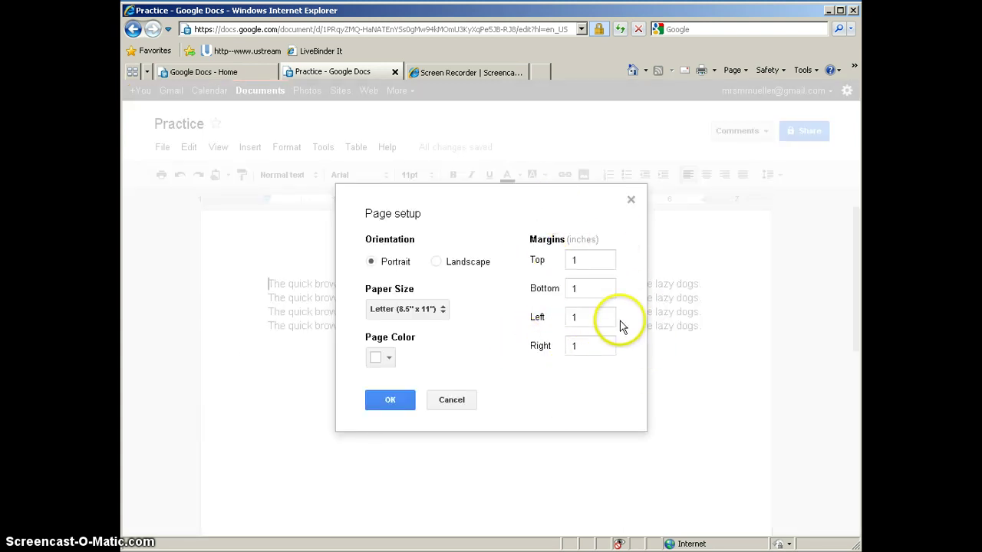
left_click(532, 260)
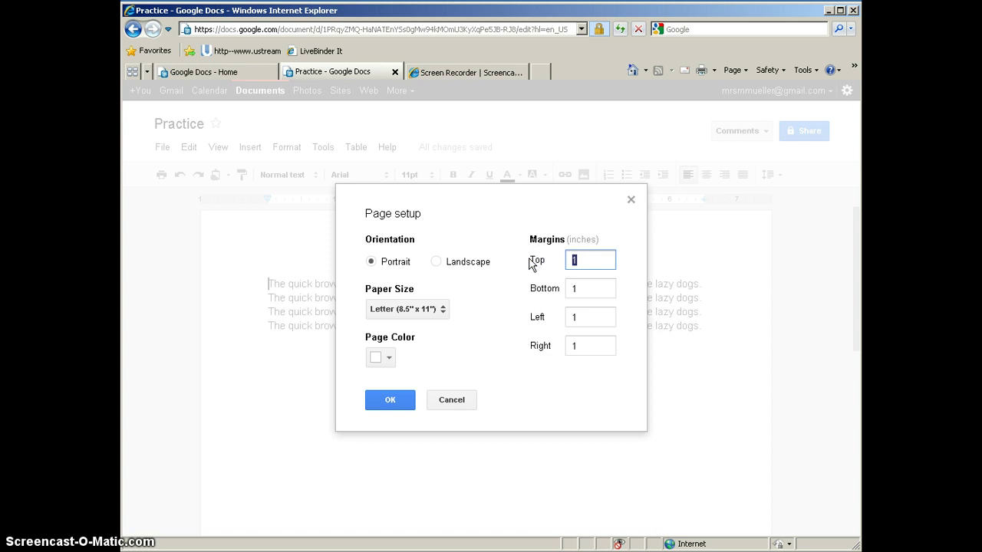
left_click(587, 260)
left_click(390, 400)
left_click(486, 282)
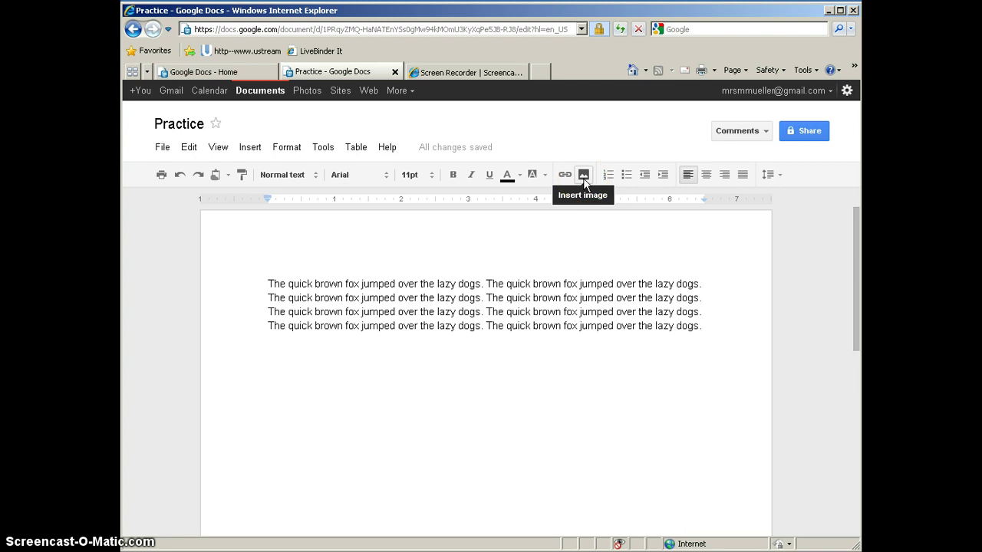
left_click(247, 156)
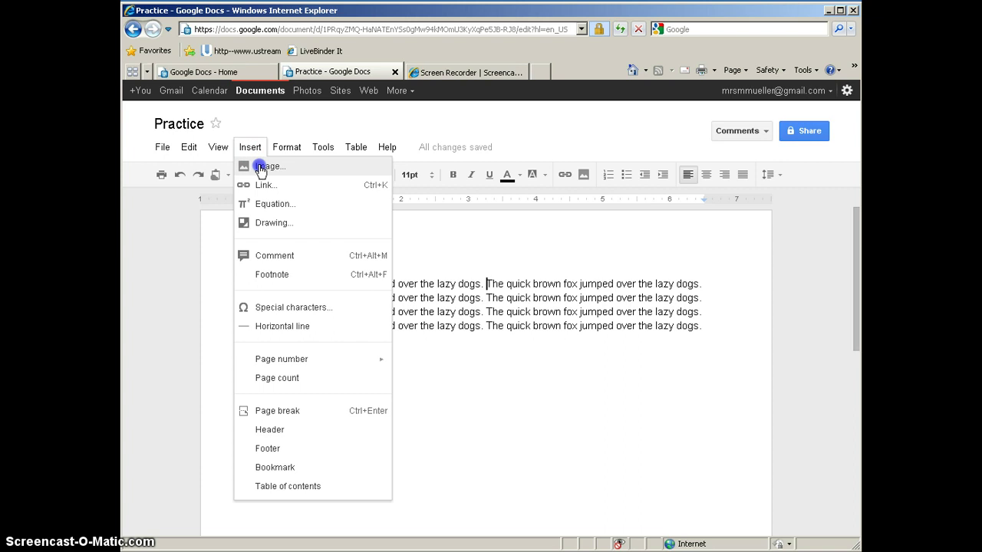
Open Insert > Image and browse URL, Google Image Search, Picasa and Stock photos, ending on Upload
left_click(259, 166)
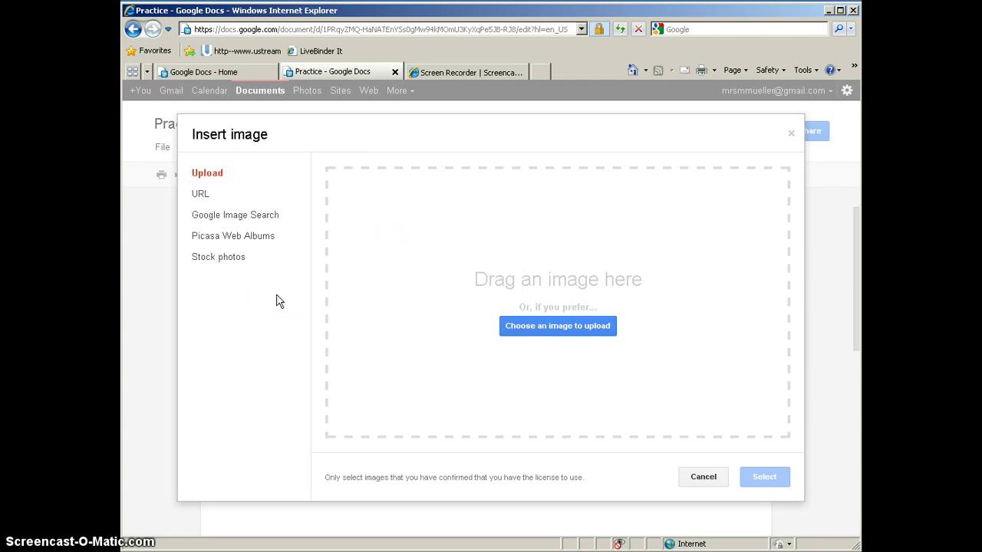
left_click(200, 194)
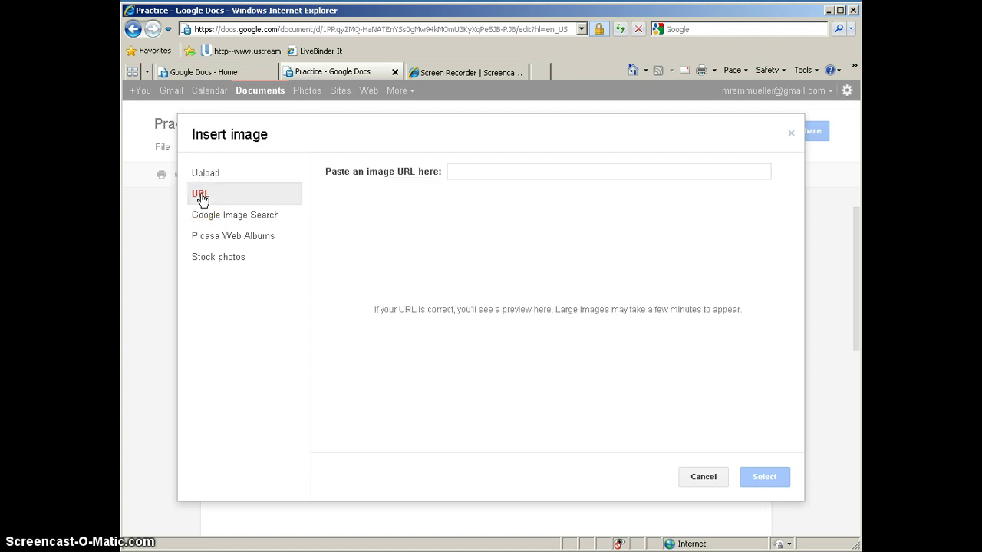
left_click(506, 172)
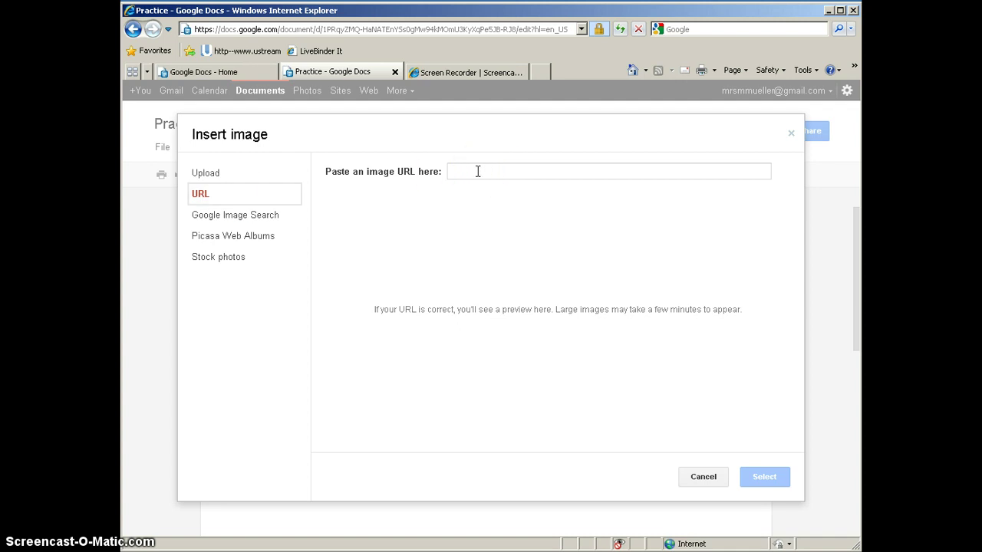
left_click(247, 218)
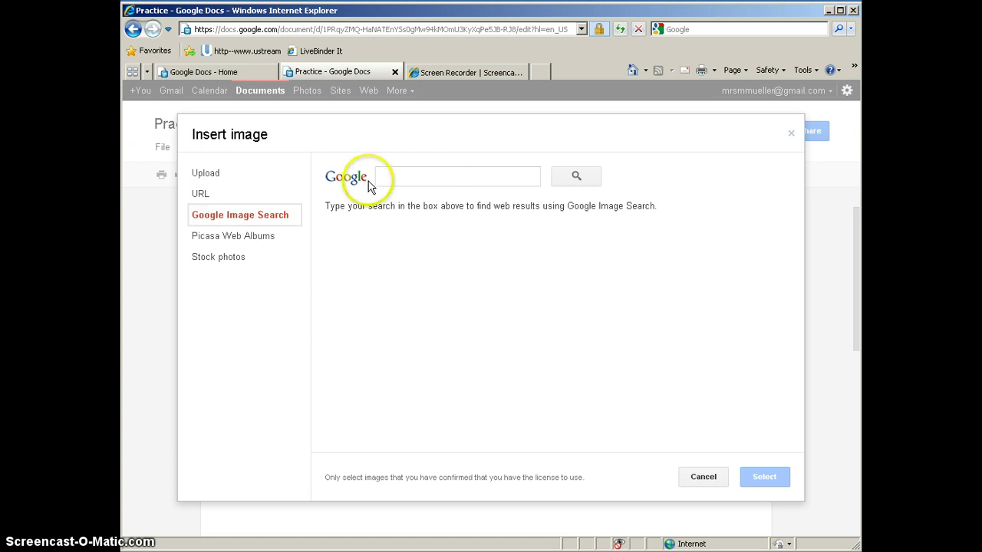
left_click(259, 239)
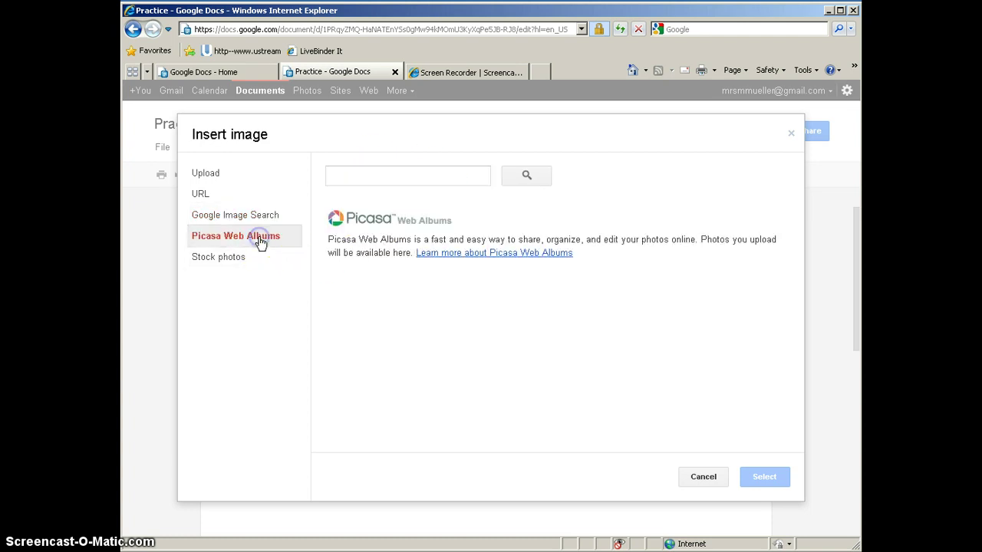
left_click(221, 263)
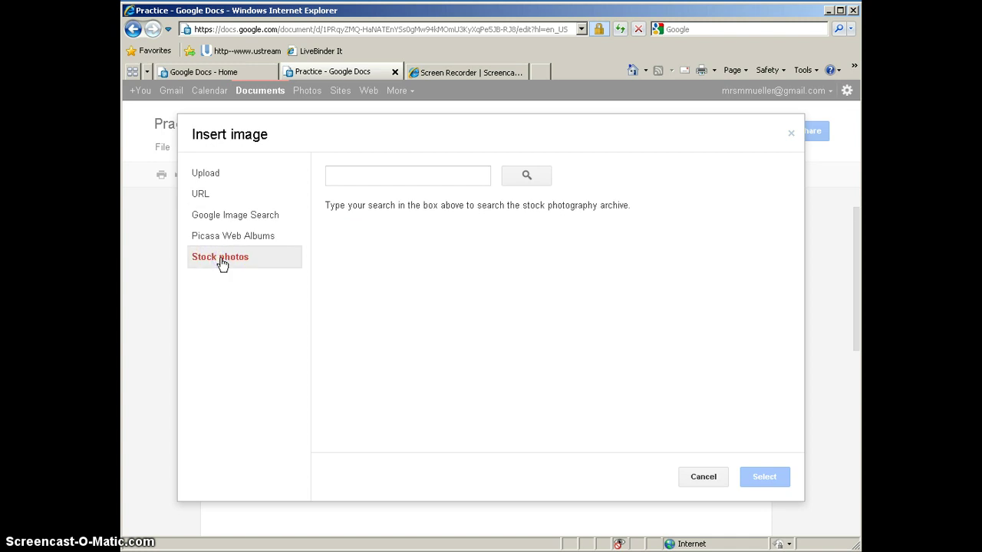
left_click(214, 174)
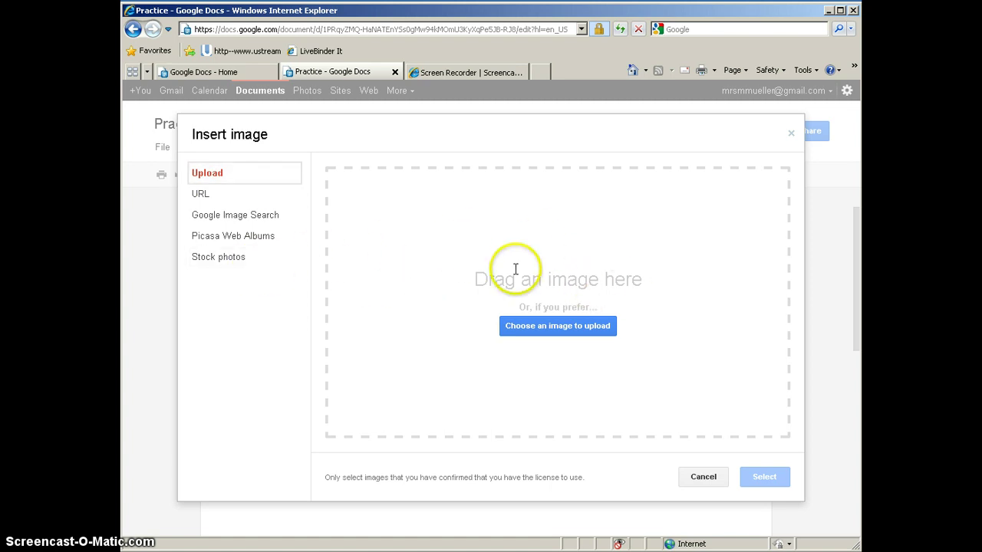
Upload the oldteach image into the document before line 1's second sentence
left_click(556, 330)
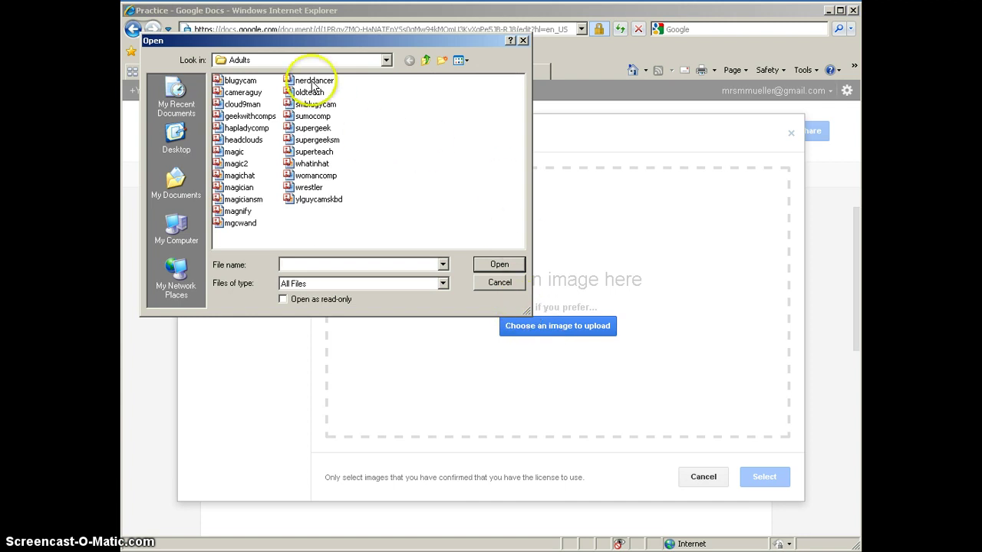
left_click(309, 92)
left_click(504, 265)
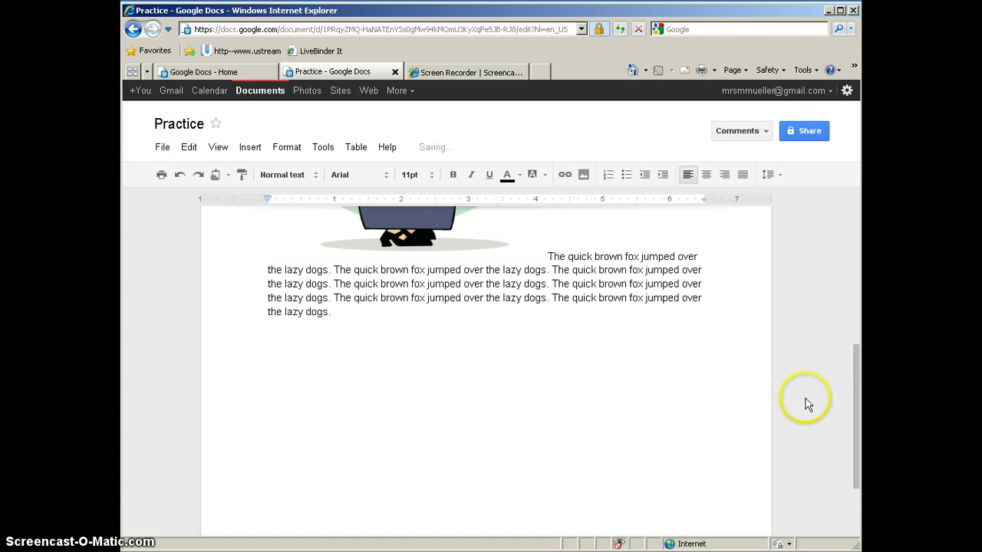
Select the teacher cartoon and drag its corner handle to shrink it
left_click_drag(854, 405, 859, 296)
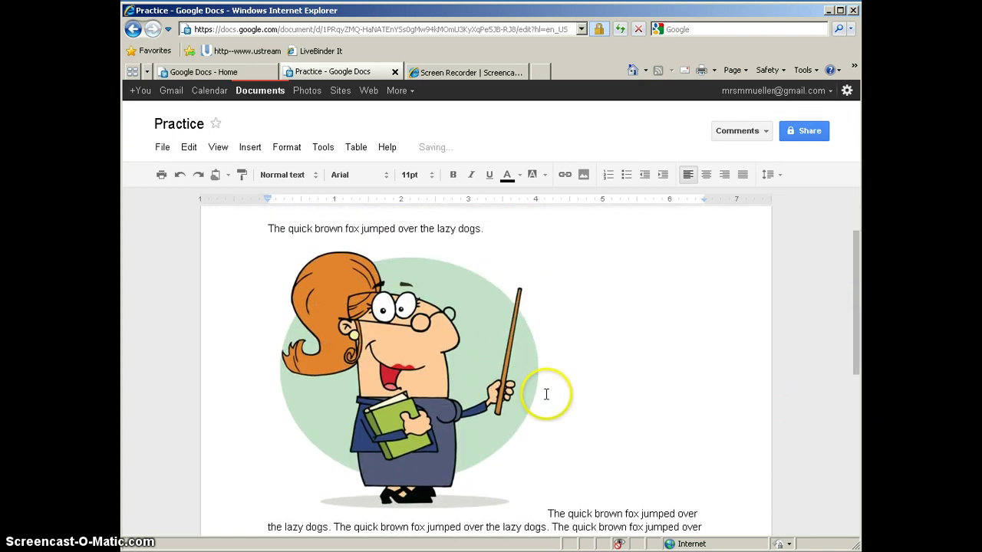
left_click(418, 377)
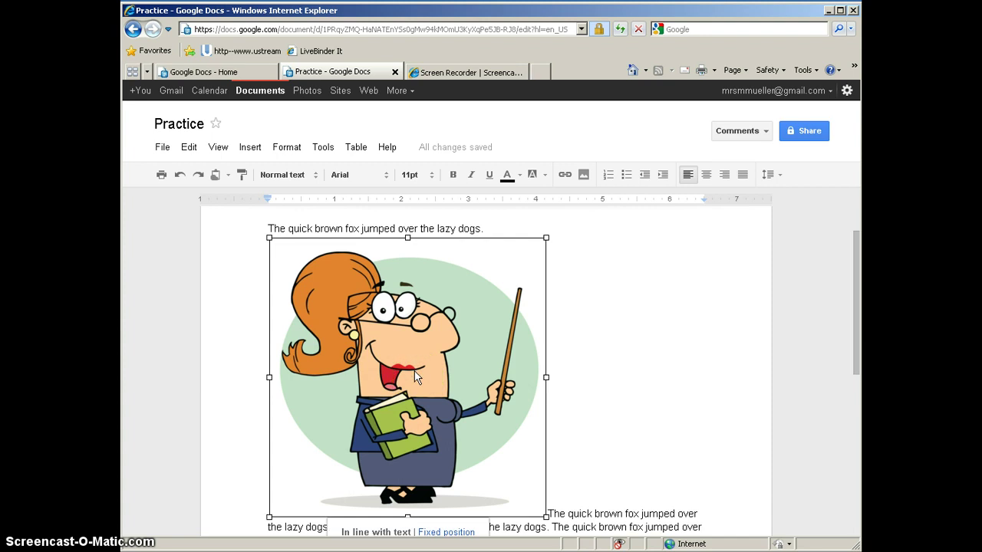
left_click_drag(546, 237, 412, 406)
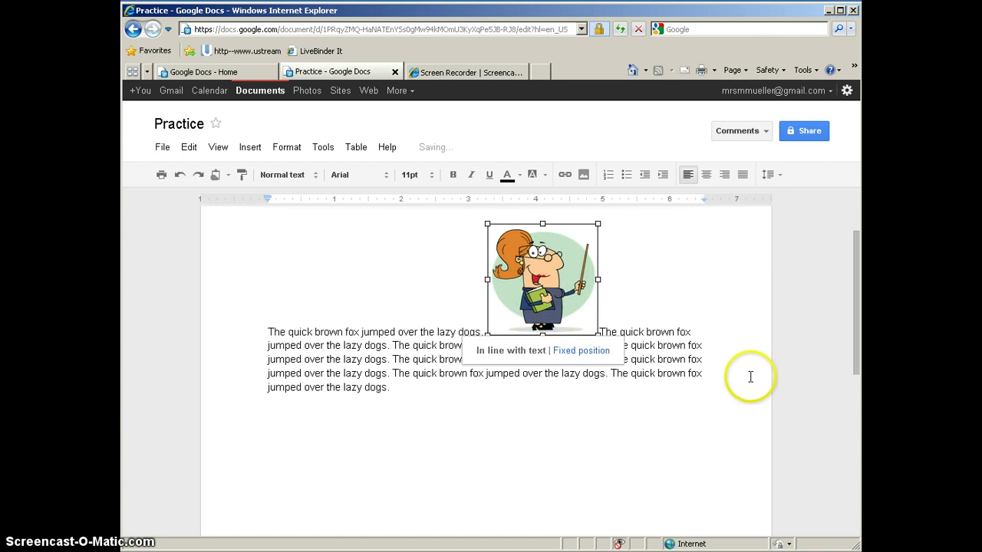
left_click_drag(852, 348, 853, 326)
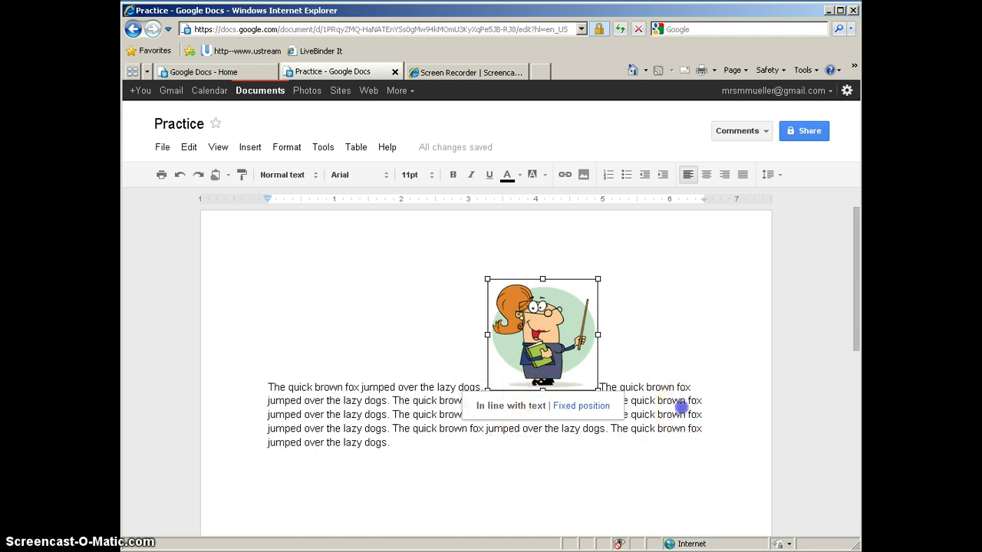
Set the teacher cartoon to Fixed position so the text wraps around both sides
left_click(681, 407)
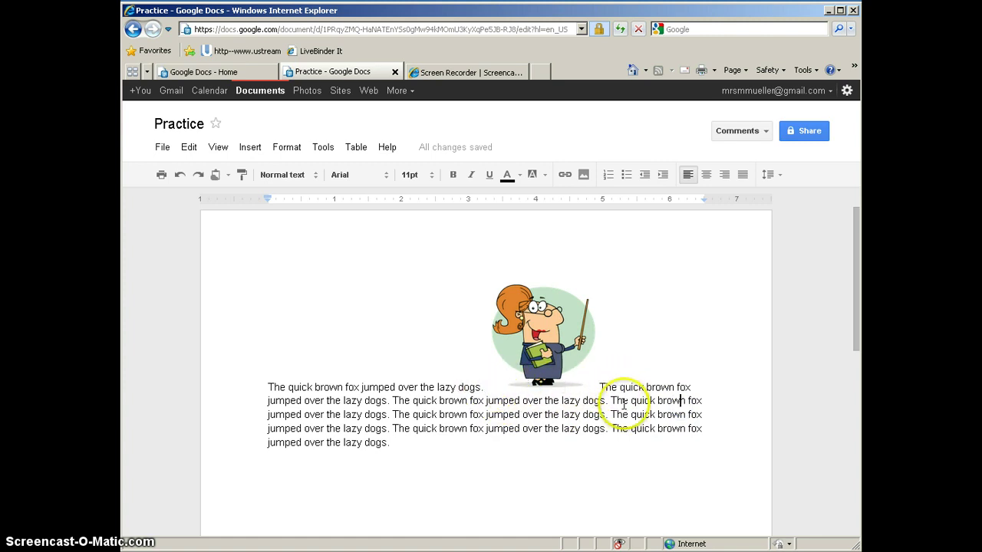
left_click(556, 349)
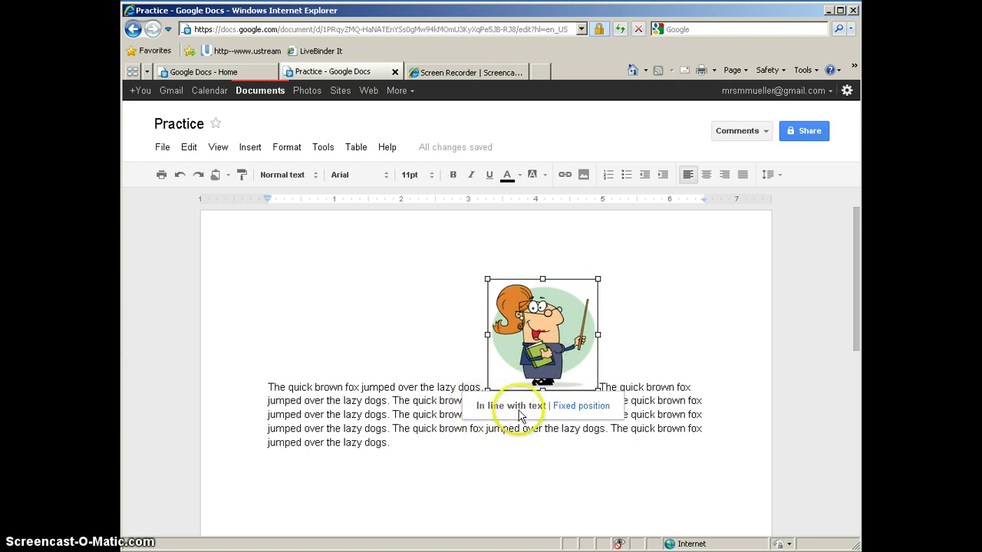
left_click(581, 406)
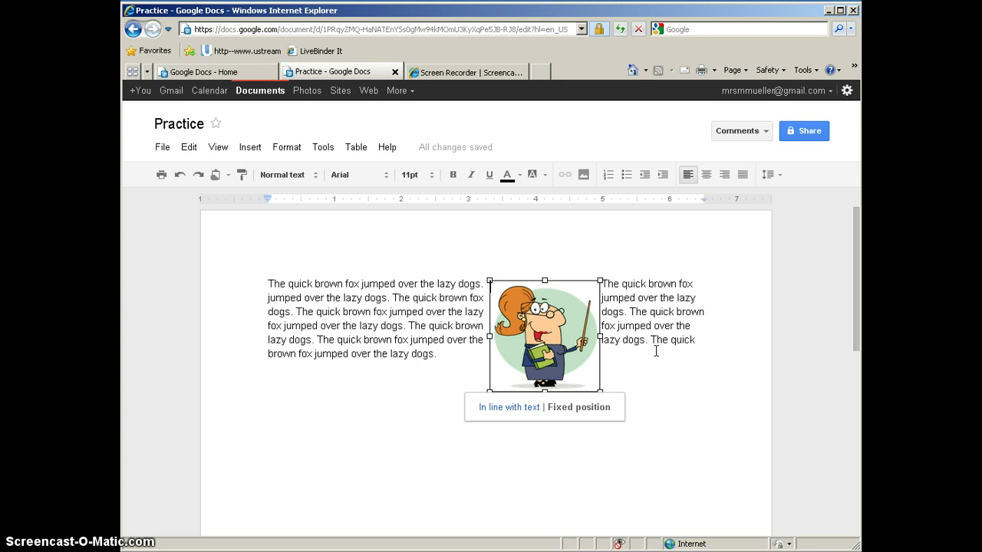
Move the cartoon right of the text, set it inline, then switch it to wrap text
left_click_drag(551, 346, 667, 334)
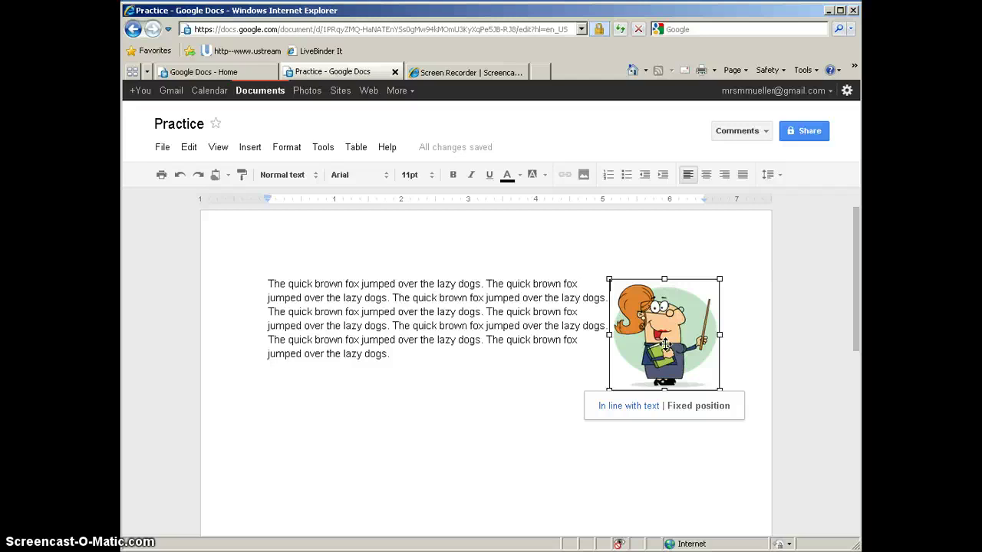
left_click(619, 407)
left_click(477, 407)
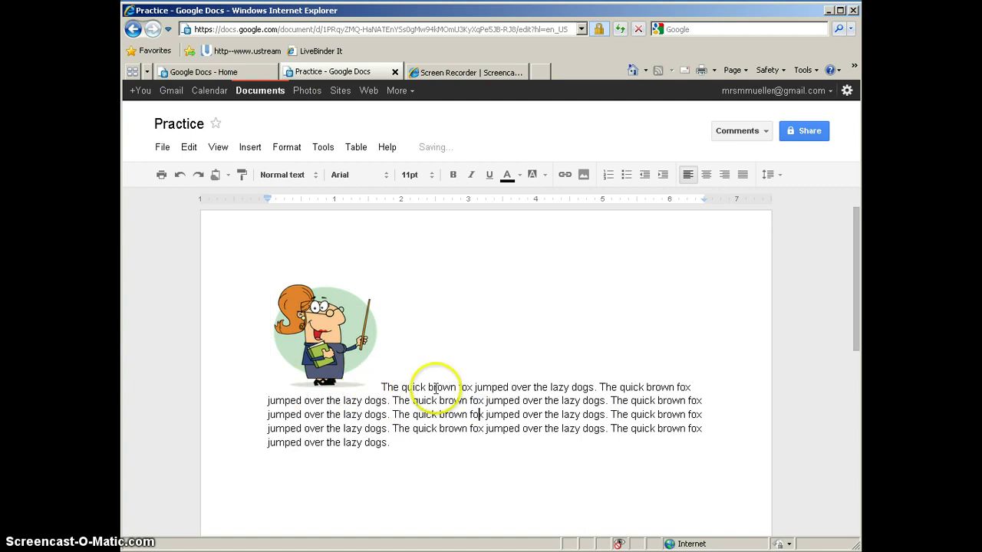
left_click(337, 349)
left_click(371, 406)
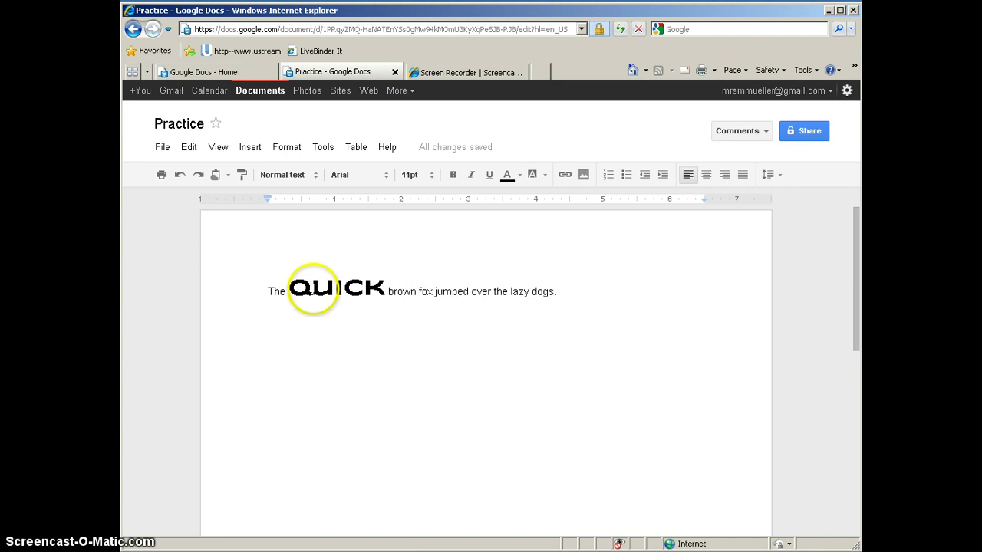
left_click(312, 290)
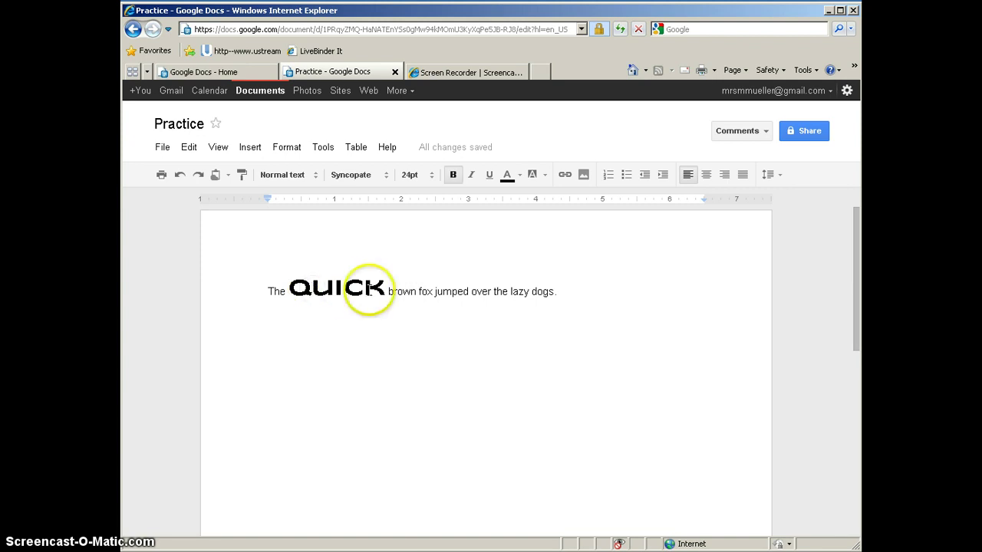
left_click(384, 290)
left_click_drag(383, 290, 285, 291)
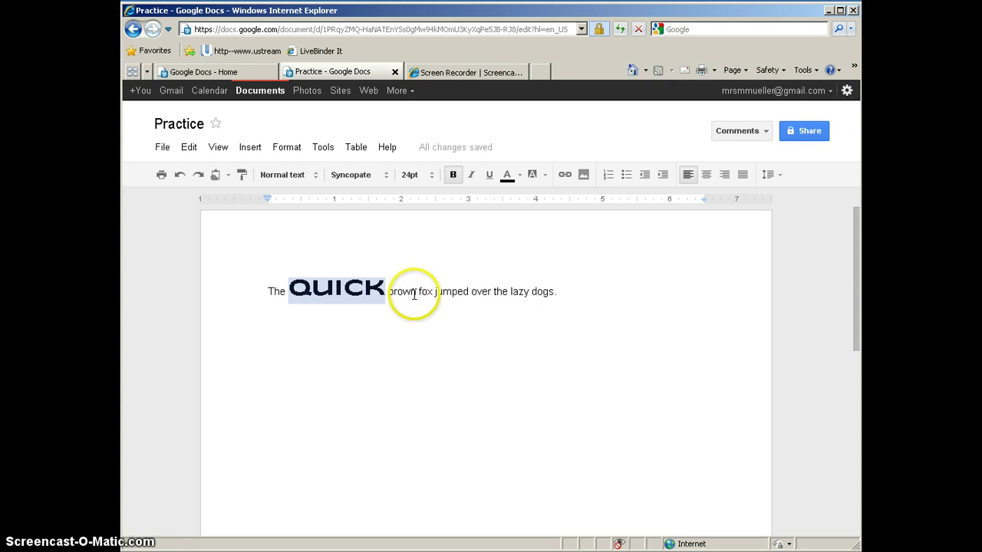
left_click(521, 292)
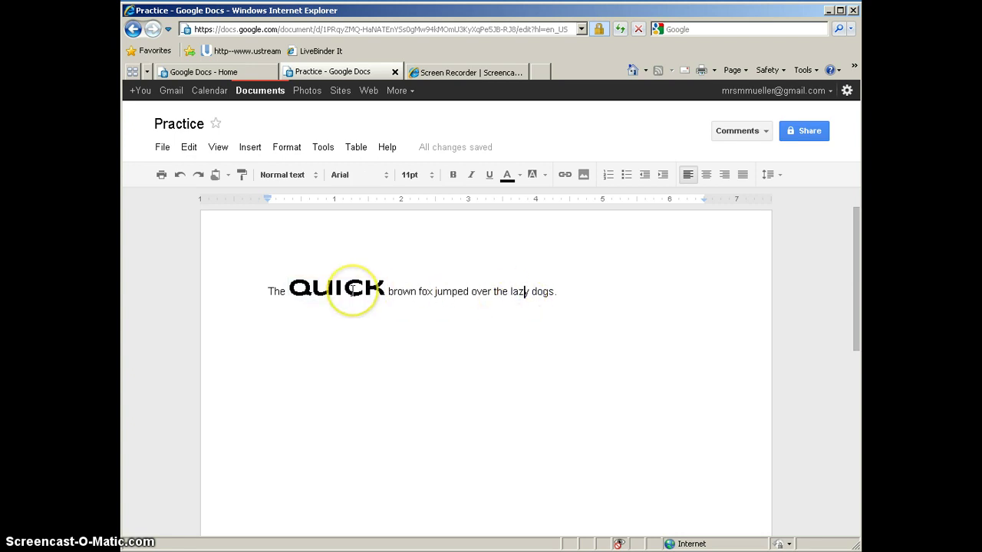
left_click_drag(510, 291, 528, 292)
left_click(518, 290)
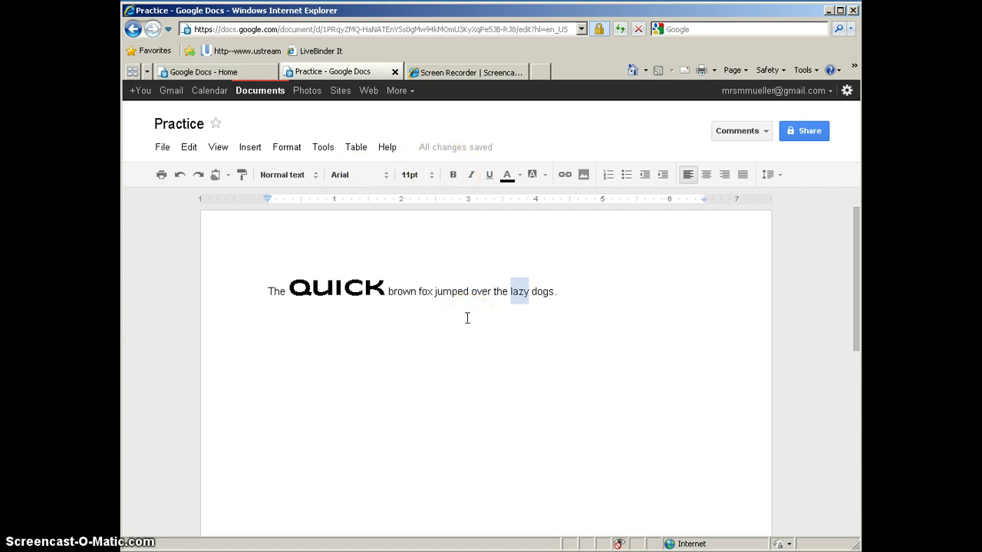
left_click(427, 318)
mouse_move(427, 318)
left_mouse_down()
mouse_move(340, 294)
mouse_move(383, 290)
mouse_move(289, 288)
left_mouse_up()
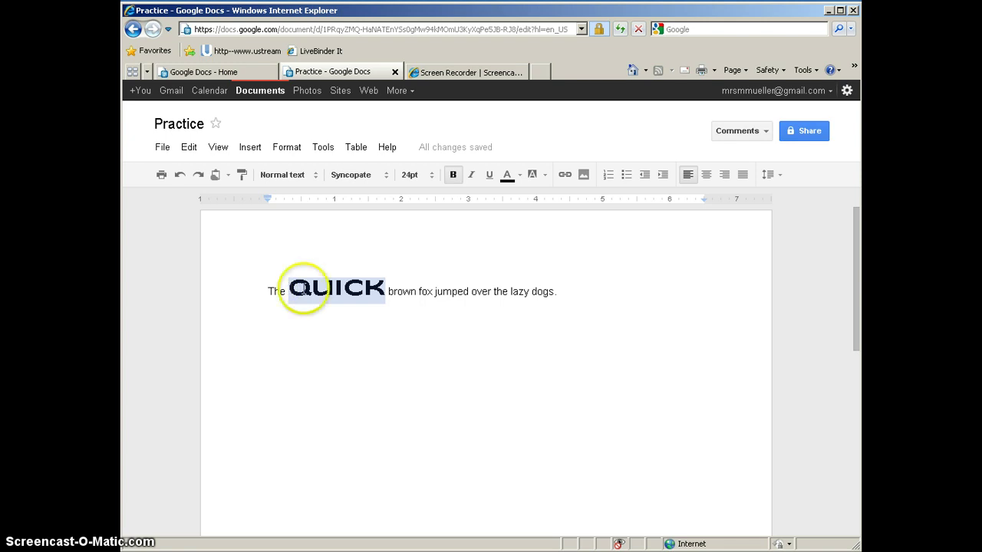
Select QUICK and activate Paint format to copy its bold 24pt Syncopate styling
left_click(383, 290)
left_click_drag(383, 290, 311, 276)
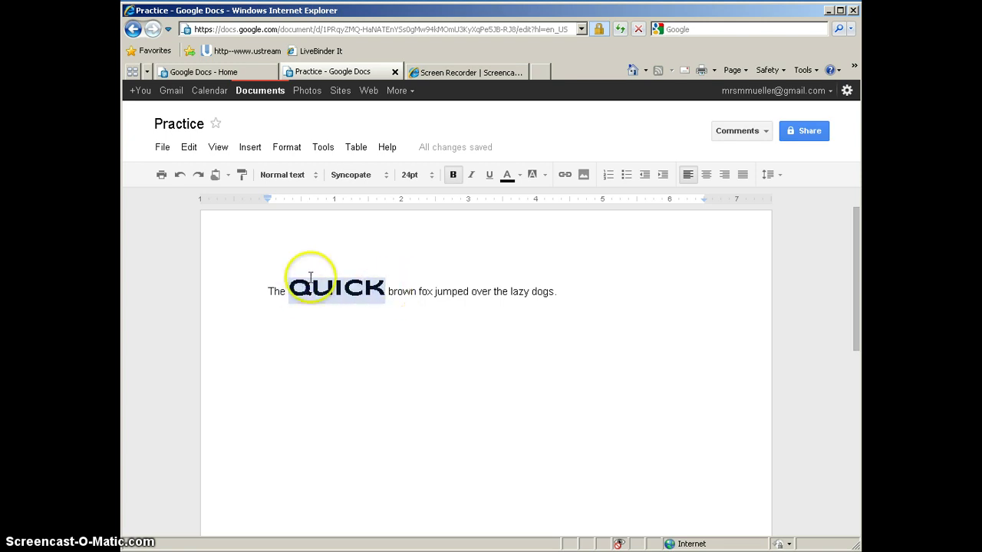
left_click(242, 178)
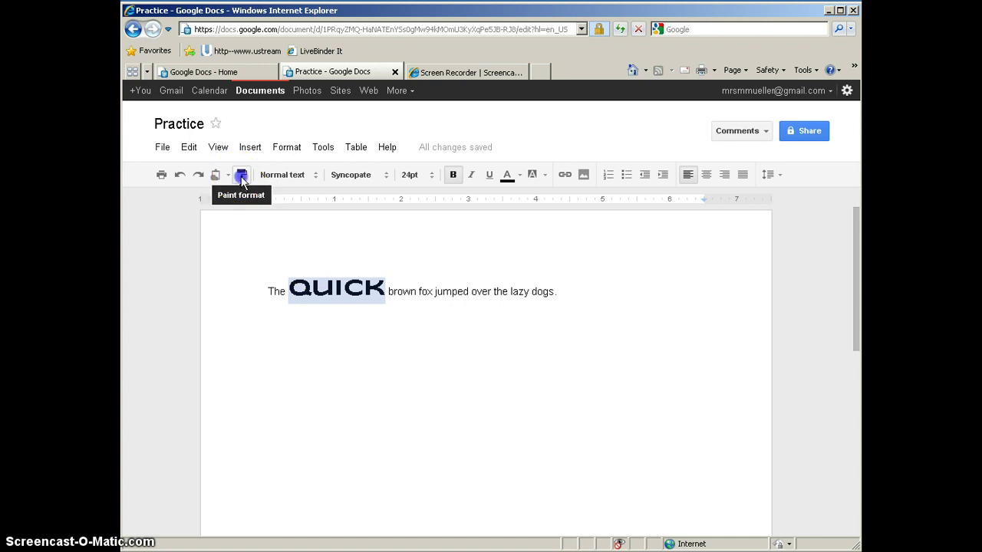
left_click(241, 176)
left_click(241, 175)
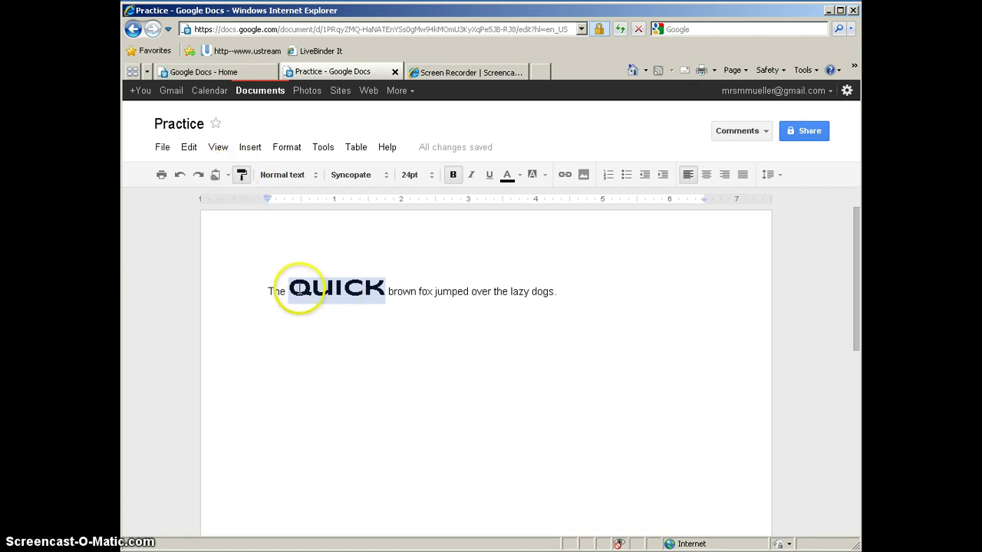
left_click_drag(300, 290, 328, 291)
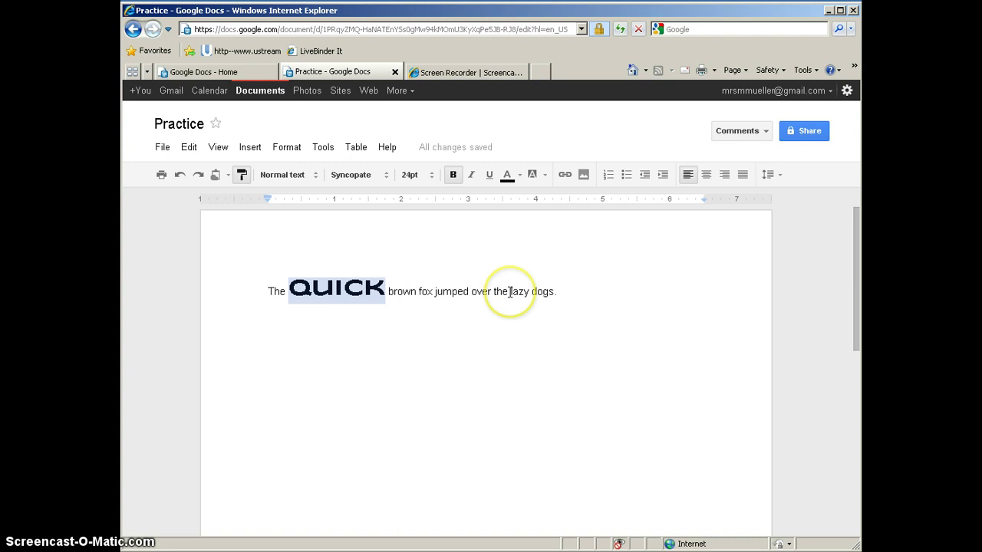
Paint QUICK's bold 24pt Syncopate formatting onto the word lazy
left_click_drag(510, 292, 527, 292)
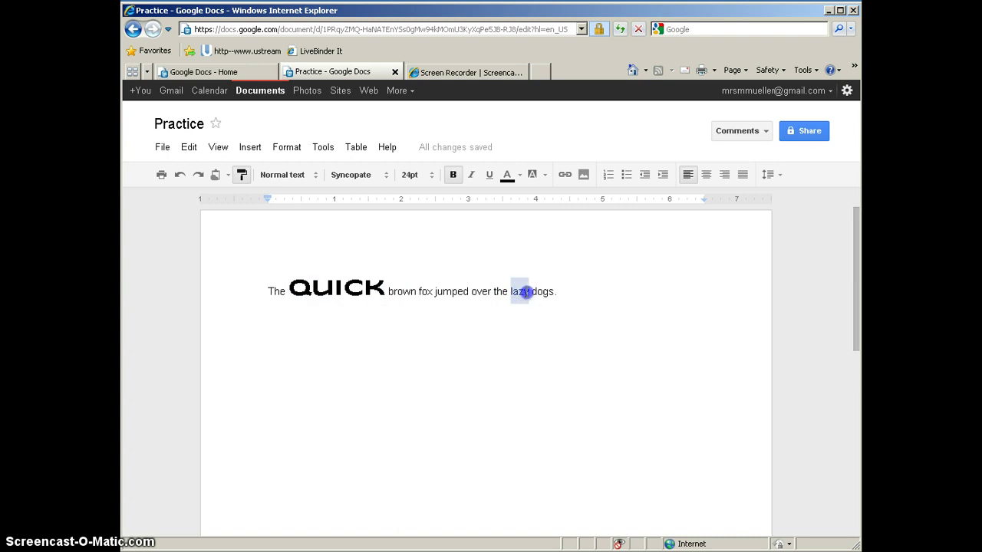
left_click_drag(527, 292, 533, 292)
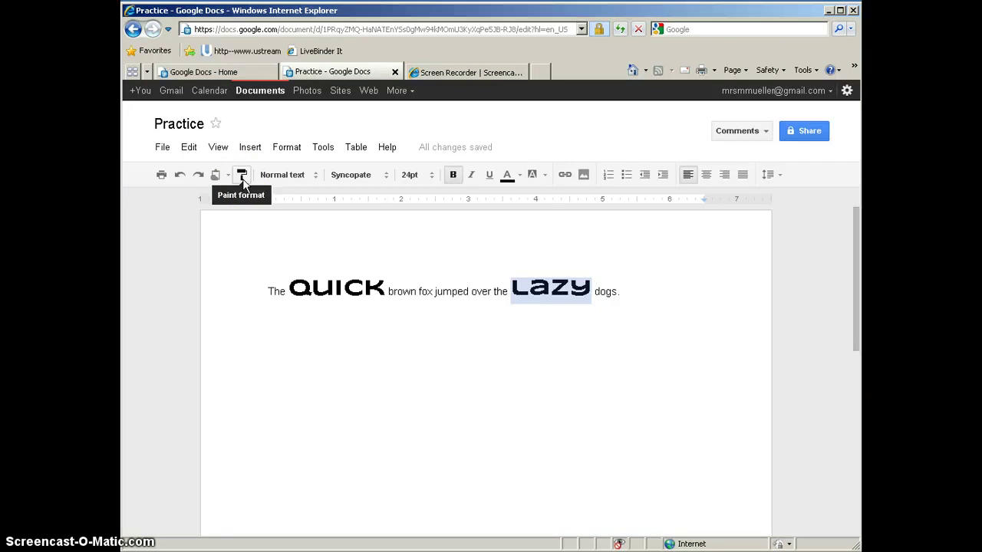
left_click(413, 249)
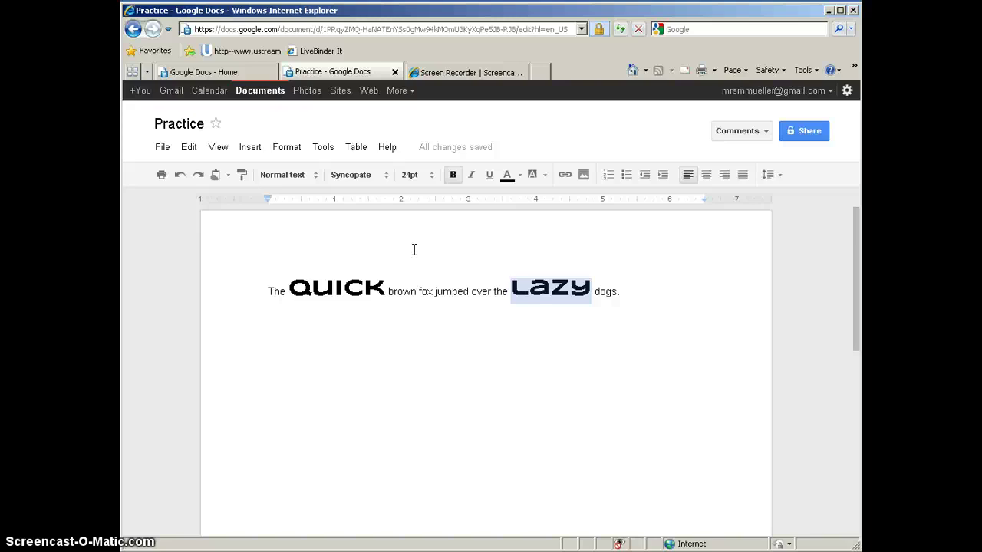
Download the Practice document as a Word file (Practice.doc) via File > Download as
left_click(164, 148)
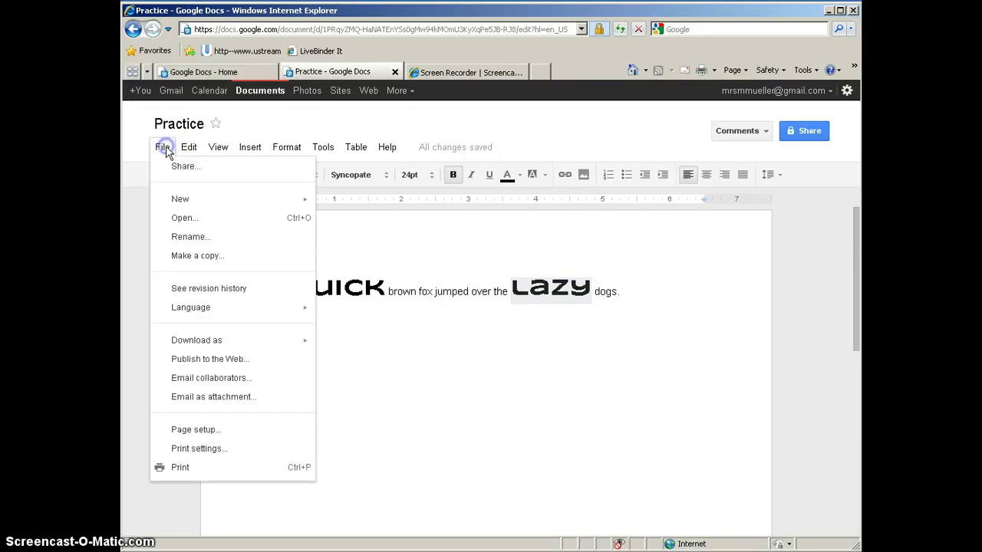
mouse_move(188, 347)
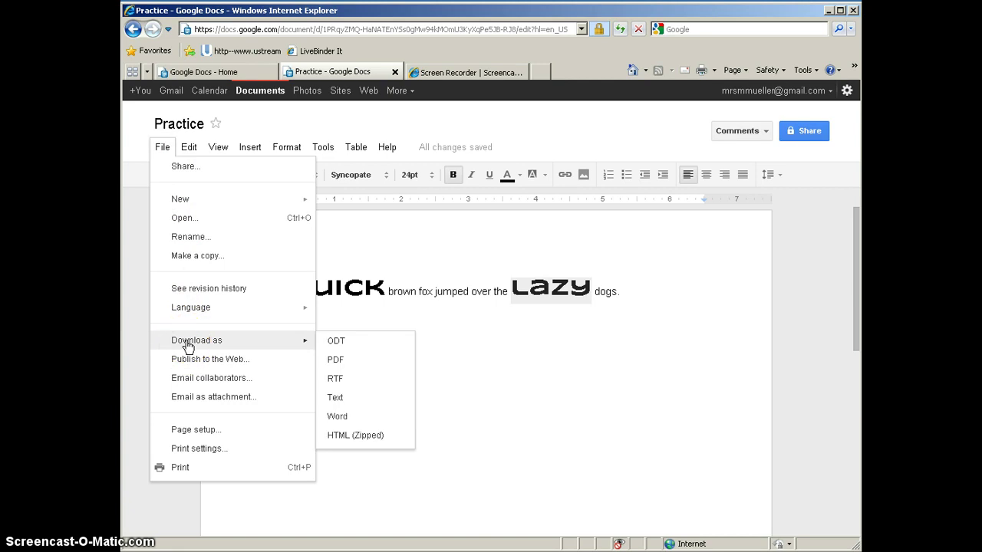
left_click(341, 346)
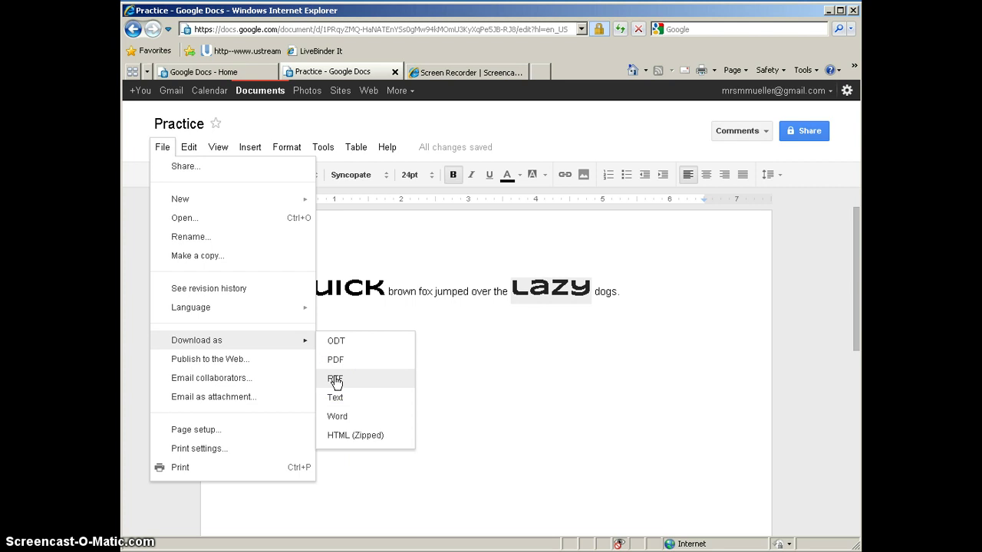
left_click_drag(336, 383, 335, 421)
left_click(335, 420)
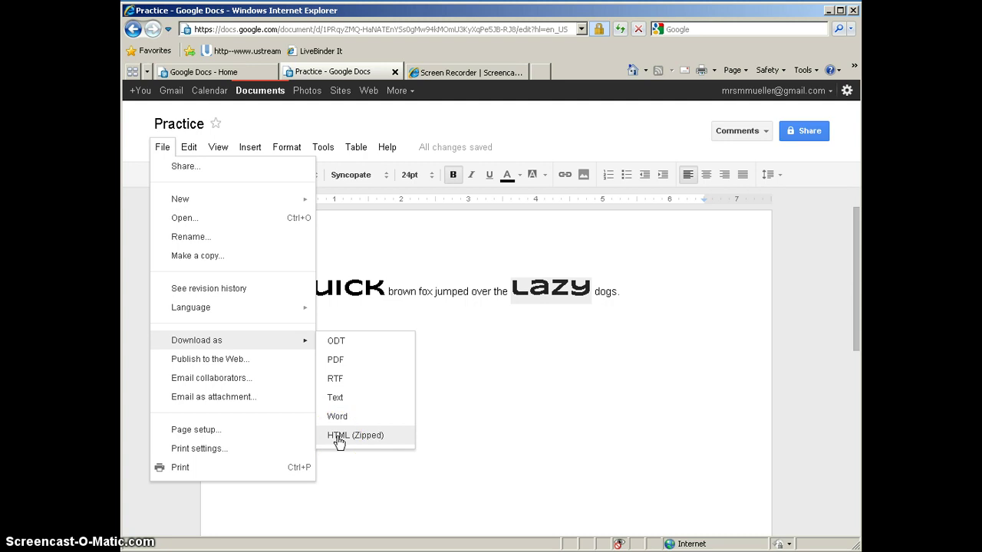
left_click_drag(339, 442, 336, 415)
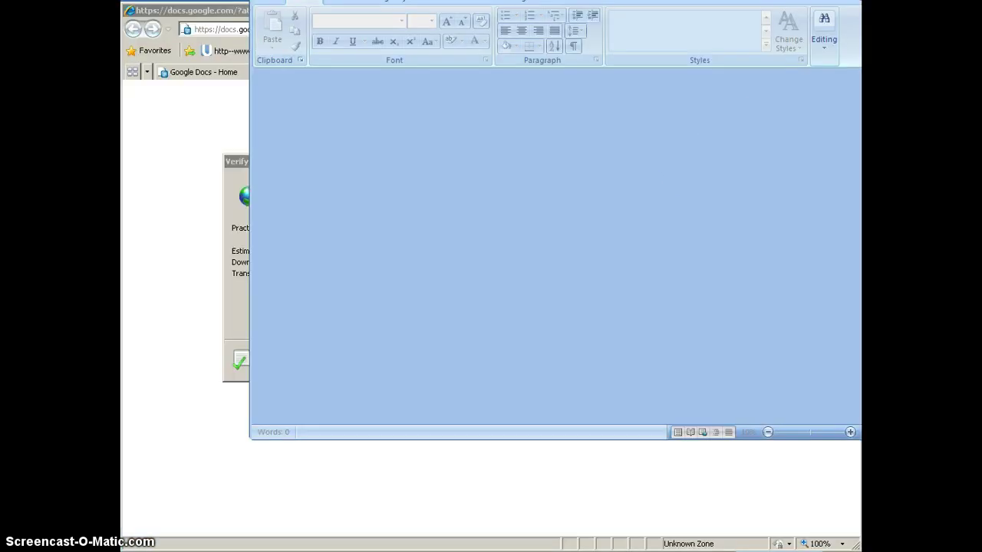
Compare the Word copy with Google Docs, checking quick's font, then place the cursor after 'dogs.'
left_click_drag(721, 1, 616, 50)
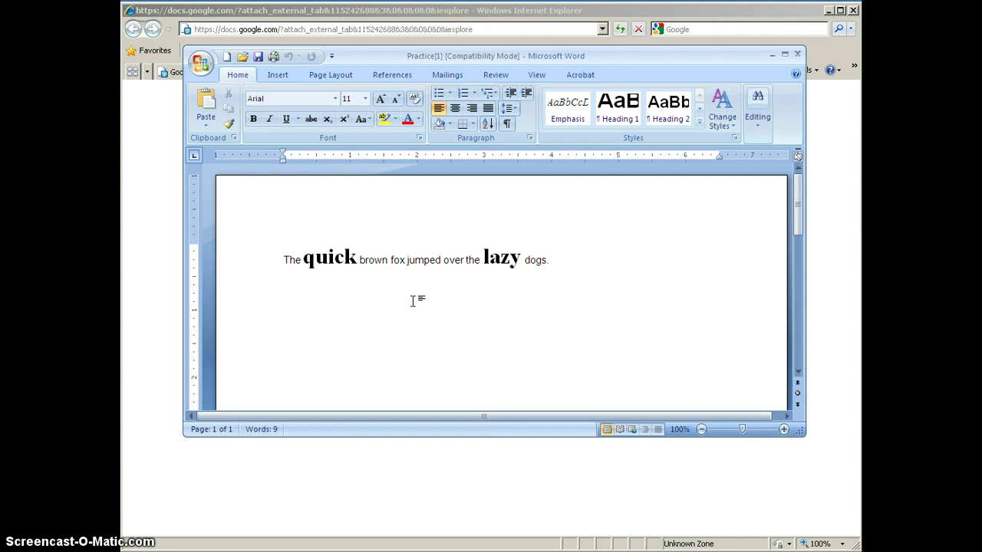
left_click(771, 55)
left_click(345, 74)
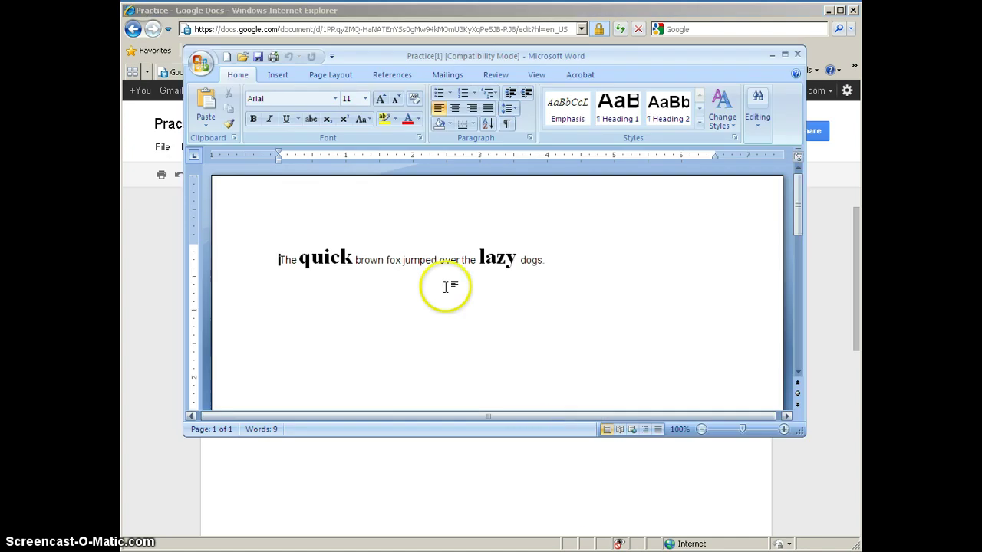
left_click(325, 256)
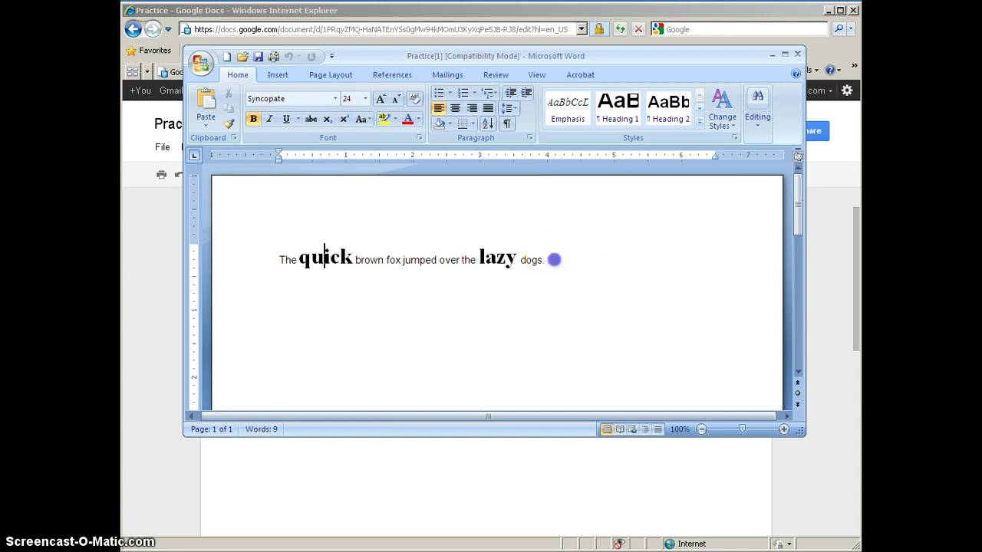
left_click(553, 259)
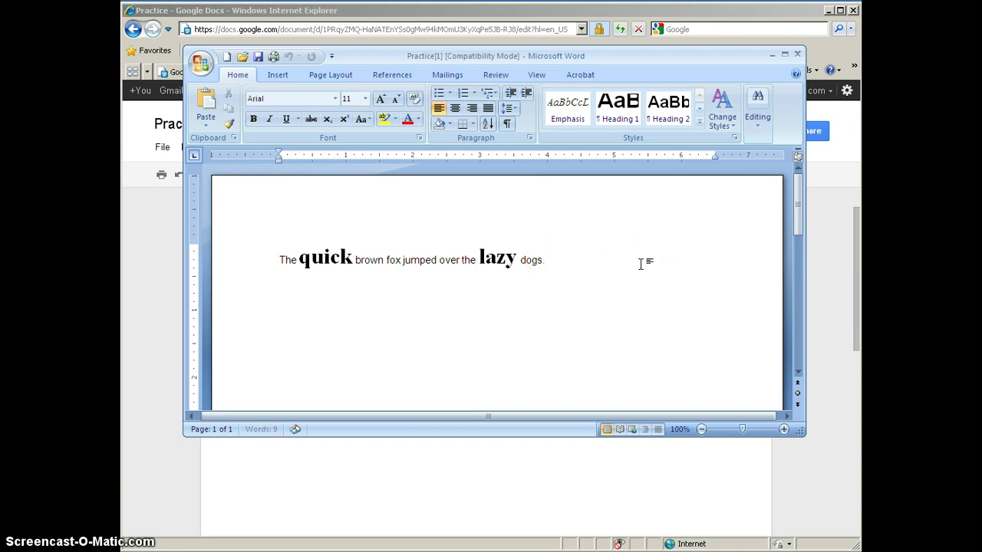